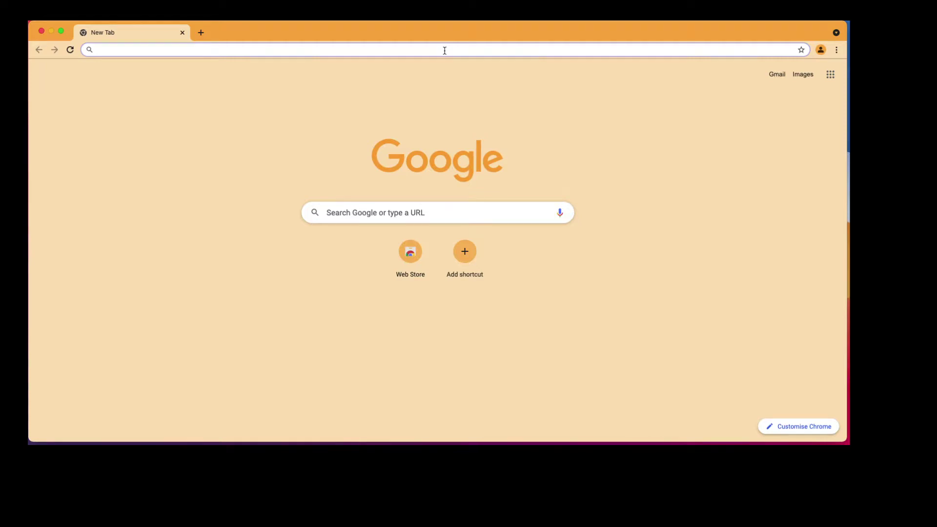
Step: Go to learning.vvu.edu.gh in Chrome's address bar
{"action": "type", "text": "a"}
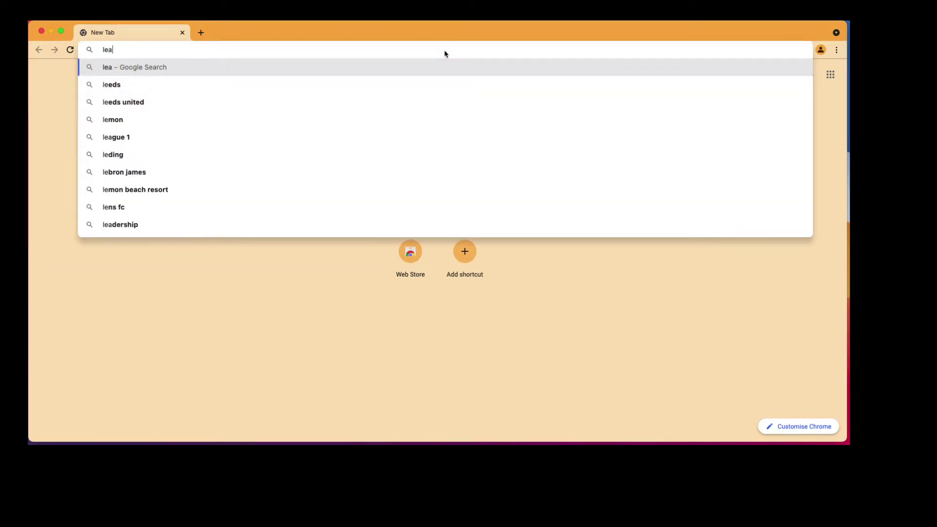
{"action": "type", "text": "rning.vvu.edu"}
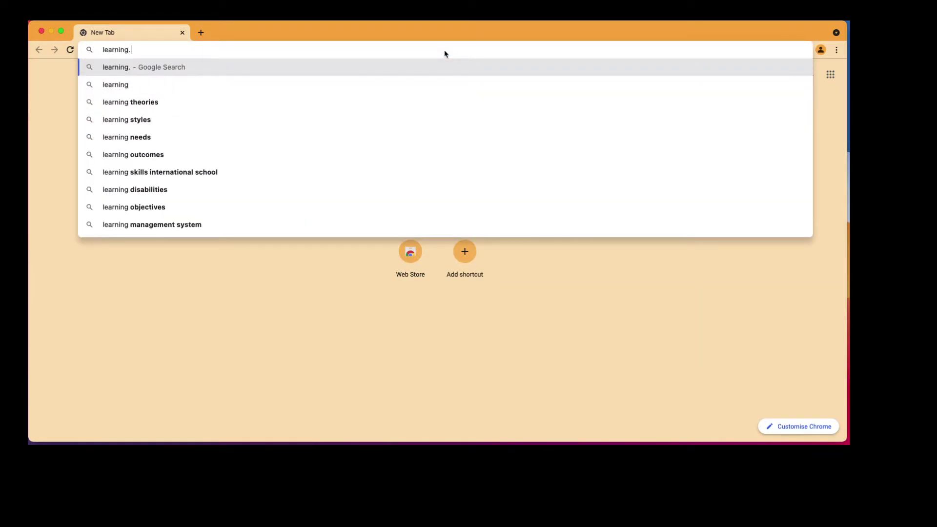
{"action": "type", "text": ".gh"}
{"action": "key", "text": "Return"}
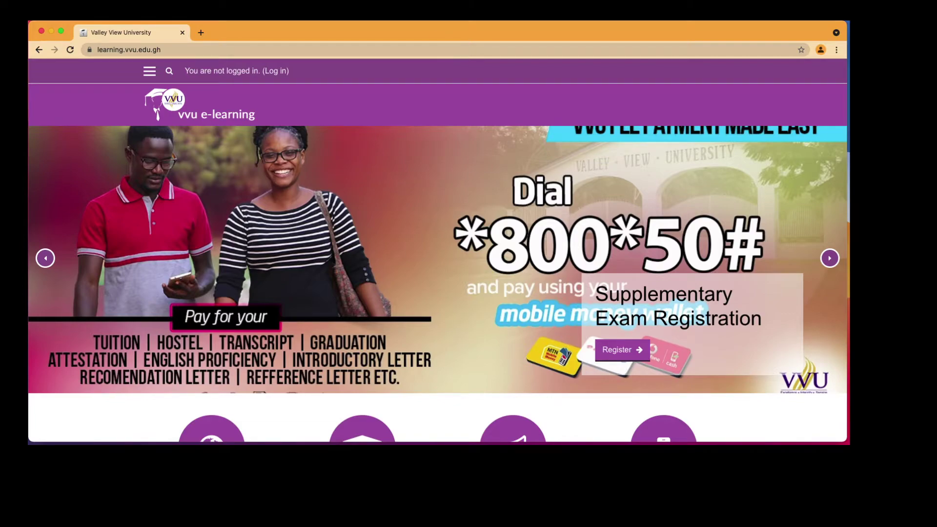
Step: Open the Log in page and place the cursor in the Username field
{"action": "left_click", "coordinate": [169, 71]}
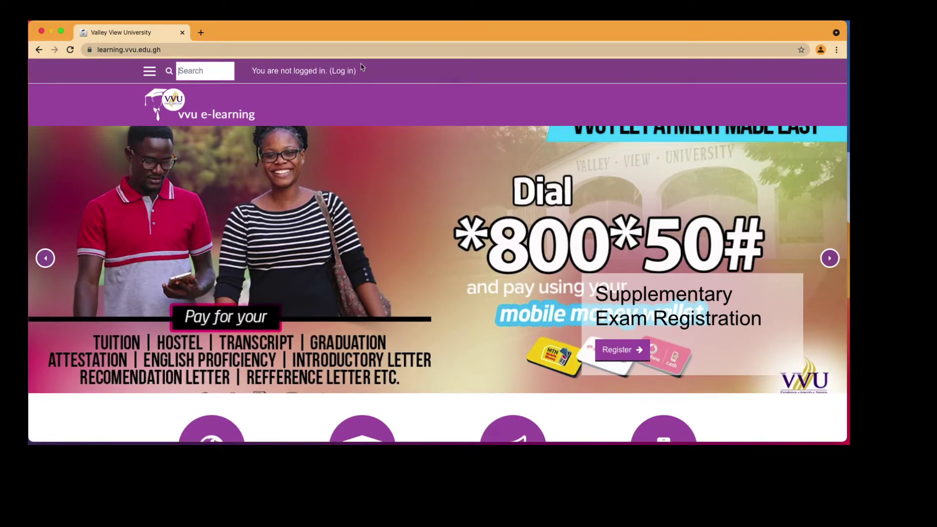
{"action": "left_click", "coordinate": [344, 72]}
{"action": "left_click", "coordinate": [323, 219]}
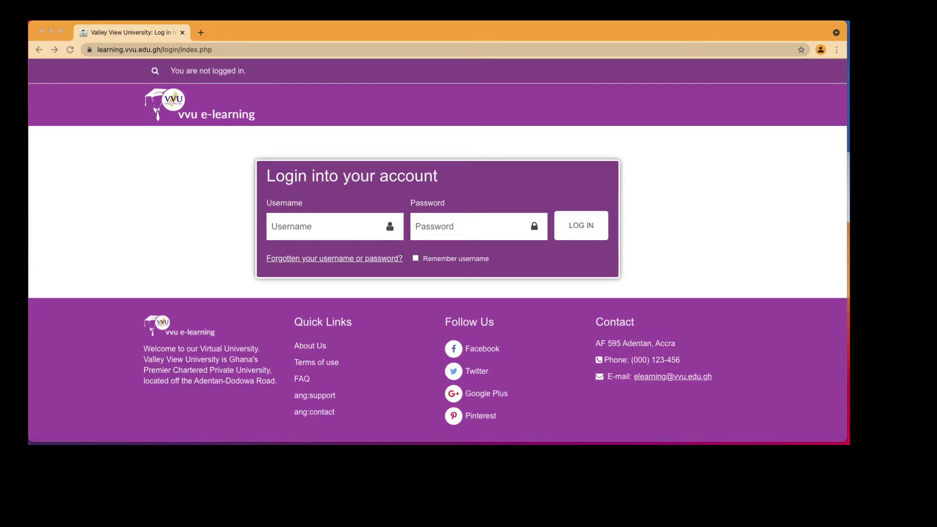
Step: Sign in with the student account's username and password
{"action": "left_click", "coordinate": [386, 226]}
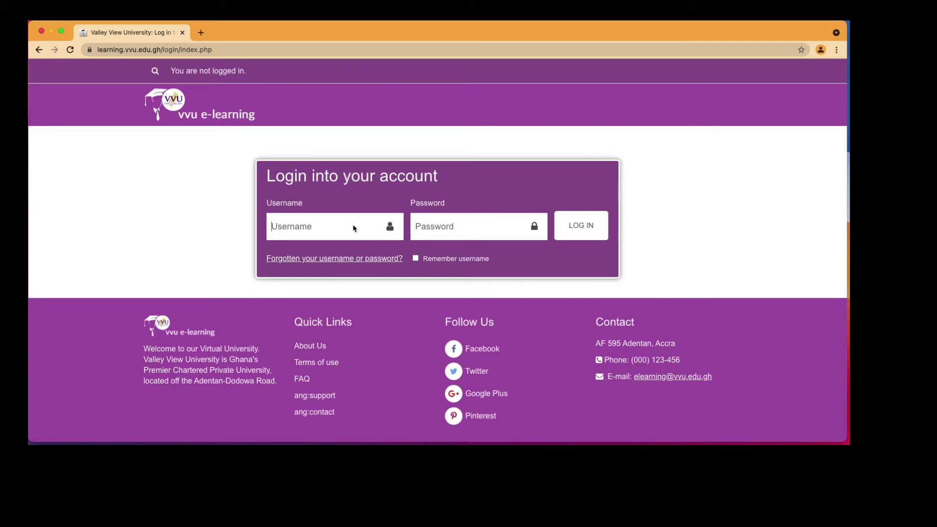
{"action": "type", "text": "vvu21"}
{"action": "type", "text": "200485"}
{"action": "type", "text": "••••••"}
{"action": "key", "text": "Return"}
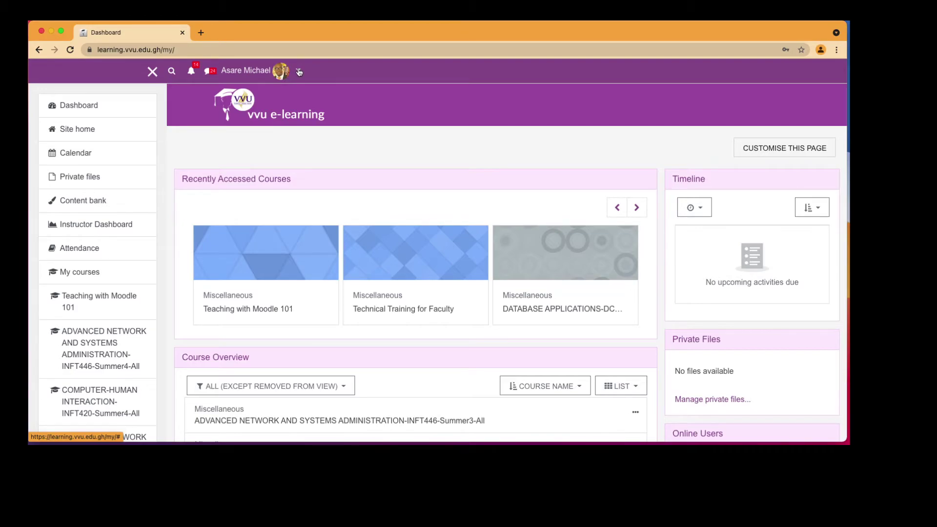
Step: Choose Profile from the account menu, then go to Edit profile
{"action": "left_click", "coordinate": [299, 72]}
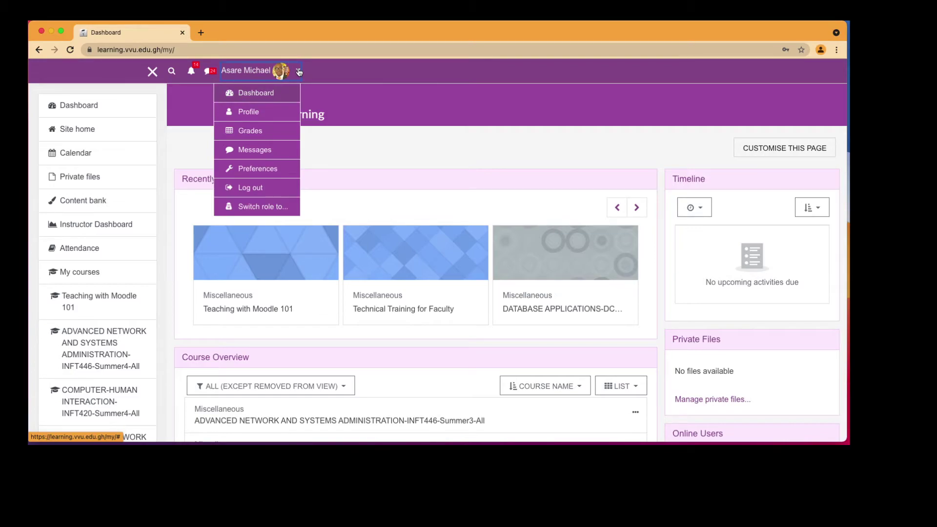
{"action": "left_click", "coordinate": [264, 112]}
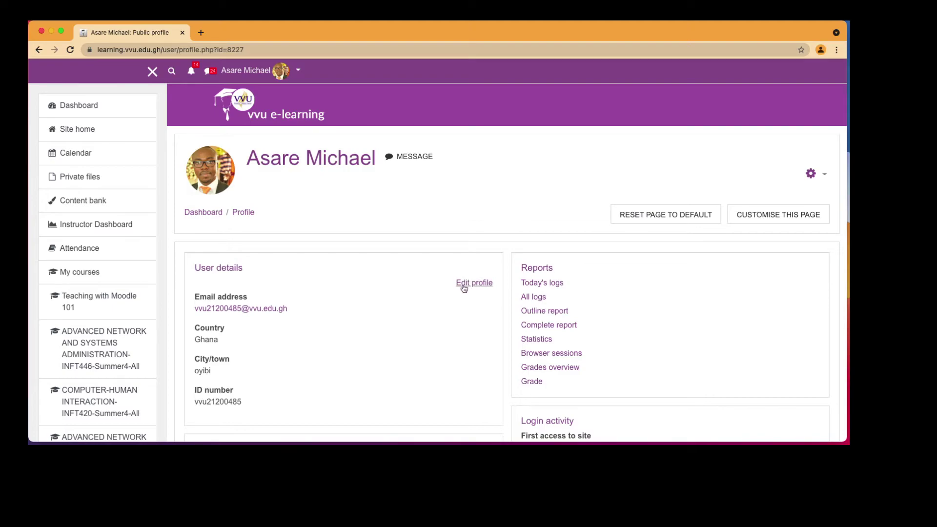
{"action": "scroll", "coordinate": [475, 287], "scroll_direction": "up", "scroll_amount": 5}
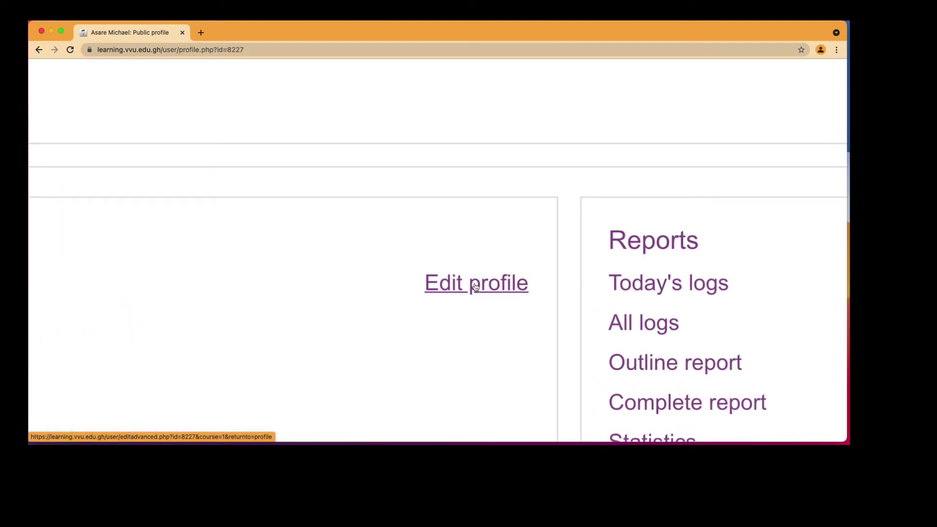
{"action": "left_click", "coordinate": [475, 286]}
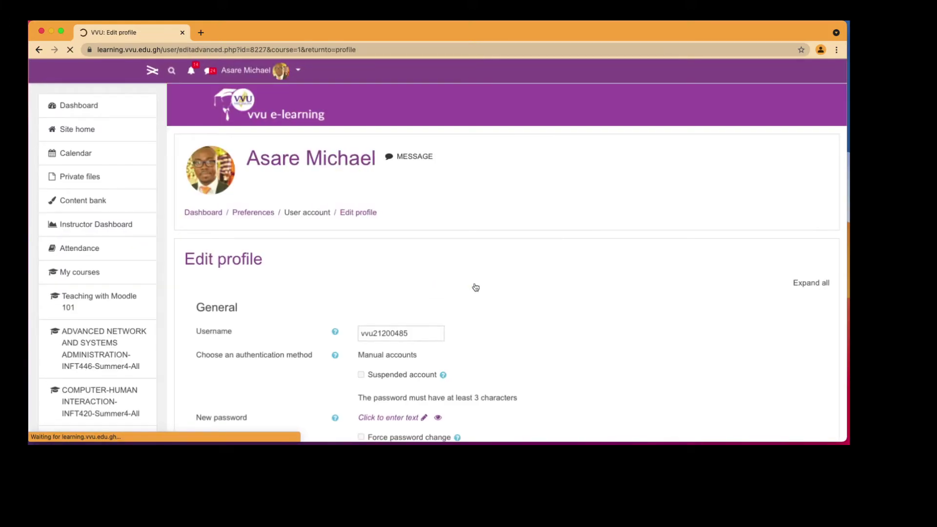
{"action": "scroll", "coordinate": [476, 287], "scroll_direction": "up", "scroll_amount": 3}
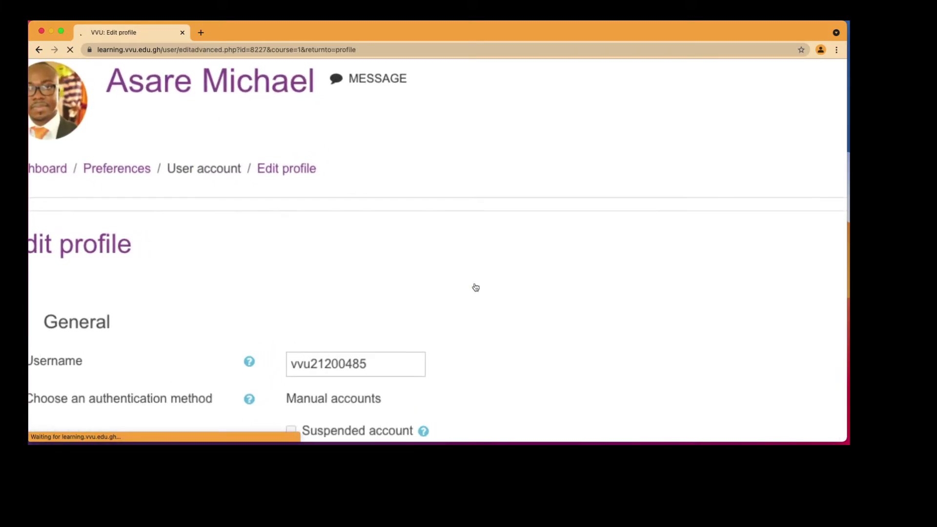
{"action": "scroll", "coordinate": [476, 287], "scroll_direction": "down", "scroll_amount": 5}
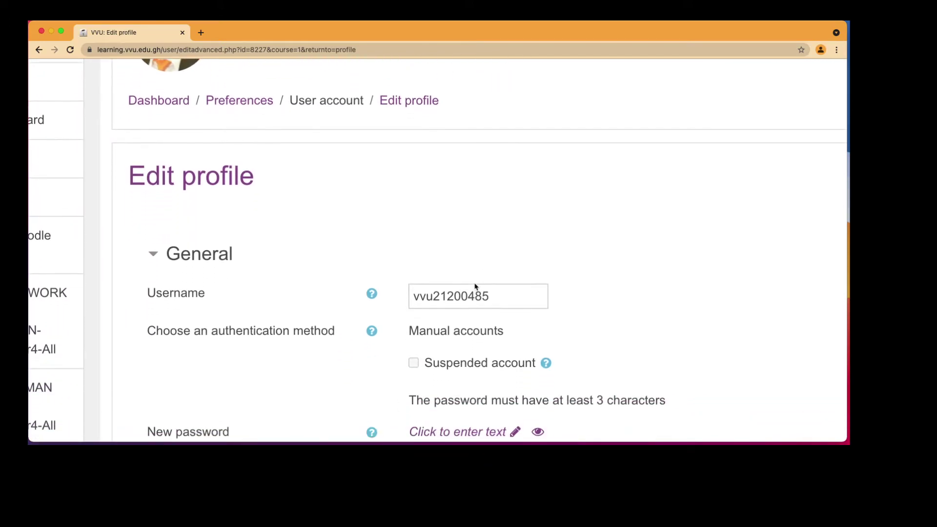
{"action": "scroll", "coordinate": [474, 283], "scroll_direction": "down", "scroll_amount": 3}
{"action": "scroll", "coordinate": [474, 284], "scroll_direction": "up", "scroll_amount": 8}
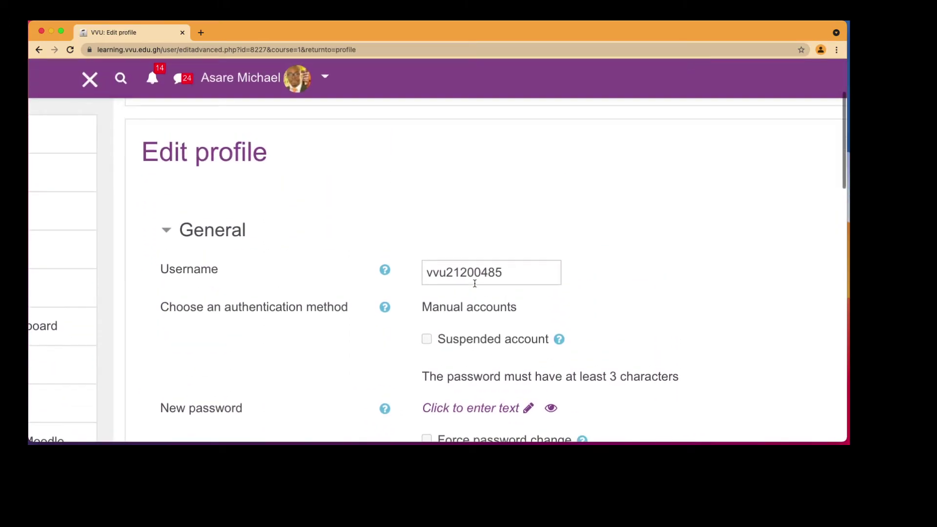
{"action": "scroll", "coordinate": [475, 283], "scroll_direction": "down", "scroll_amount": 3}
{"action": "scroll", "coordinate": [476, 287], "scroll_direction": "down", "scroll_amount": 5}
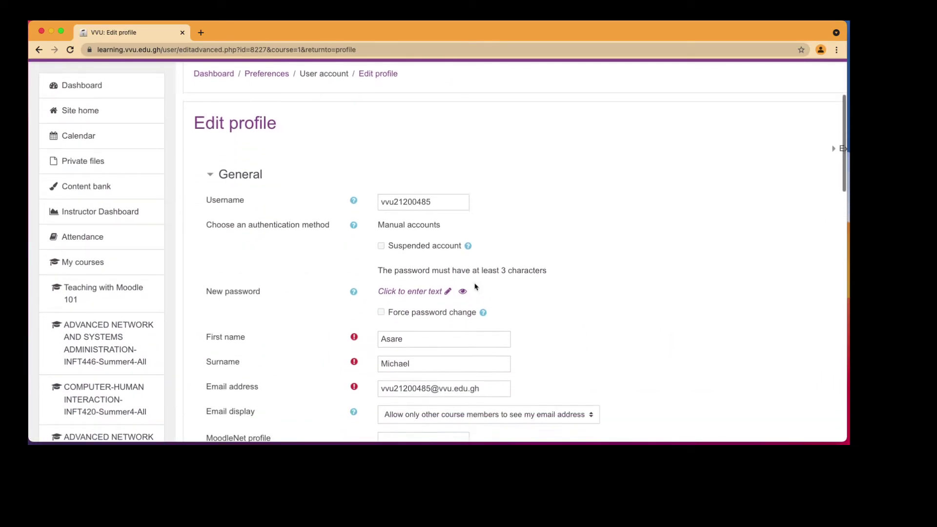
{"action": "scroll", "coordinate": [476, 287], "scroll_direction": "down", "scroll_amount": 3}
{"action": "scroll", "coordinate": [476, 287], "scroll_direction": "up", "scroll_amount": 4}
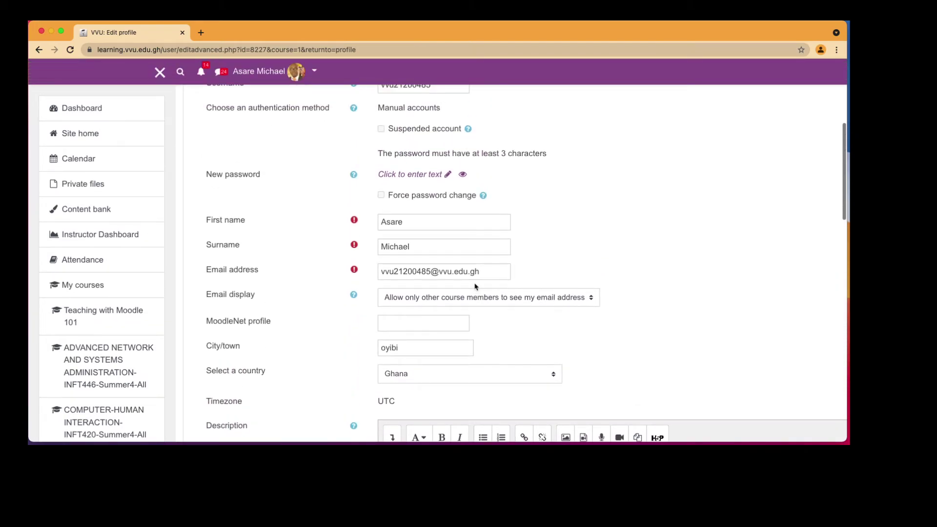
{"action": "scroll", "coordinate": [476, 287], "scroll_direction": "up", "scroll_amount": 1}
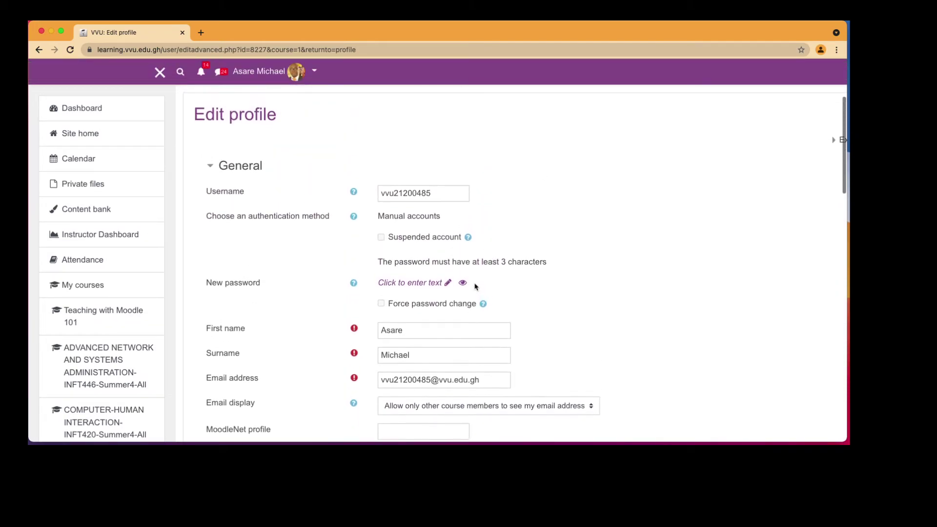
Step: Enter a new password and toggle its visibility with the eye icon several times
{"action": "left_click", "coordinate": [432, 288]}
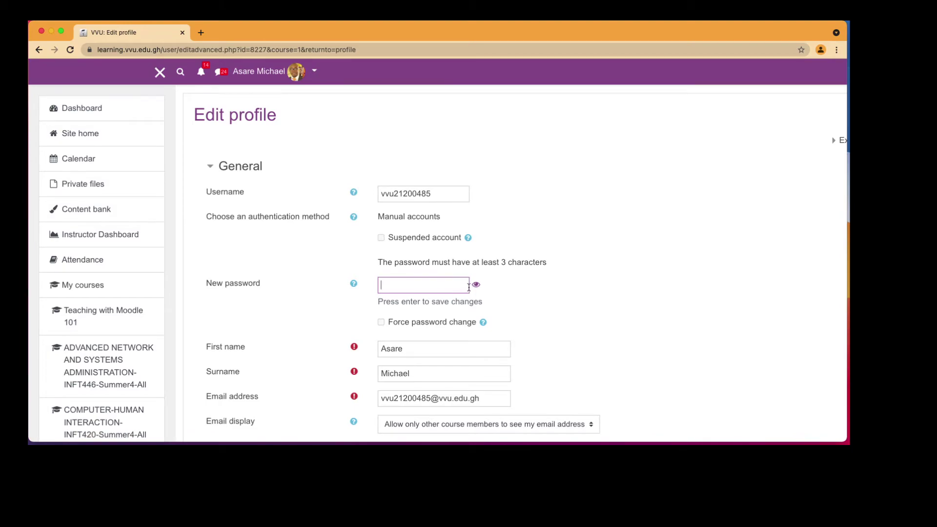
{"action": "type", "text": "••••••••••••••••••••••••••••"}
{"action": "left_click", "coordinate": [476, 285]}
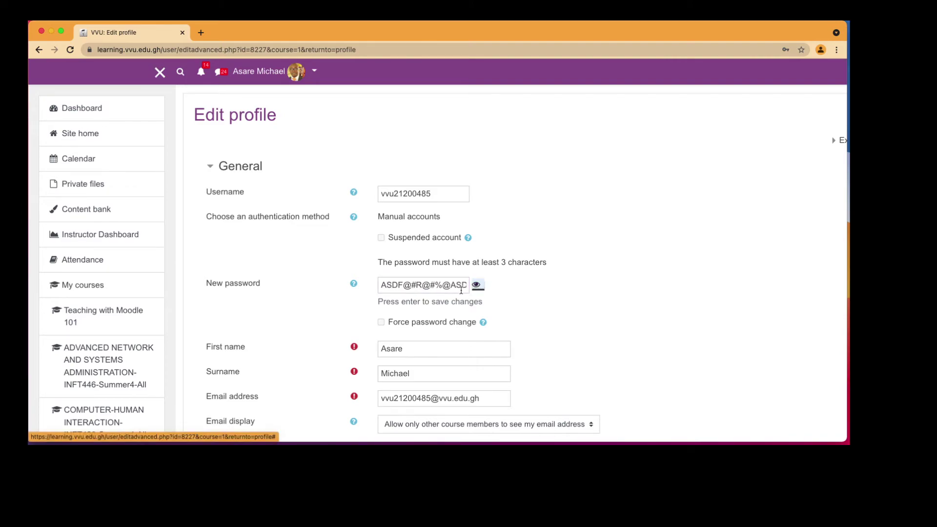
{"action": "left_click", "coordinate": [477, 287]}
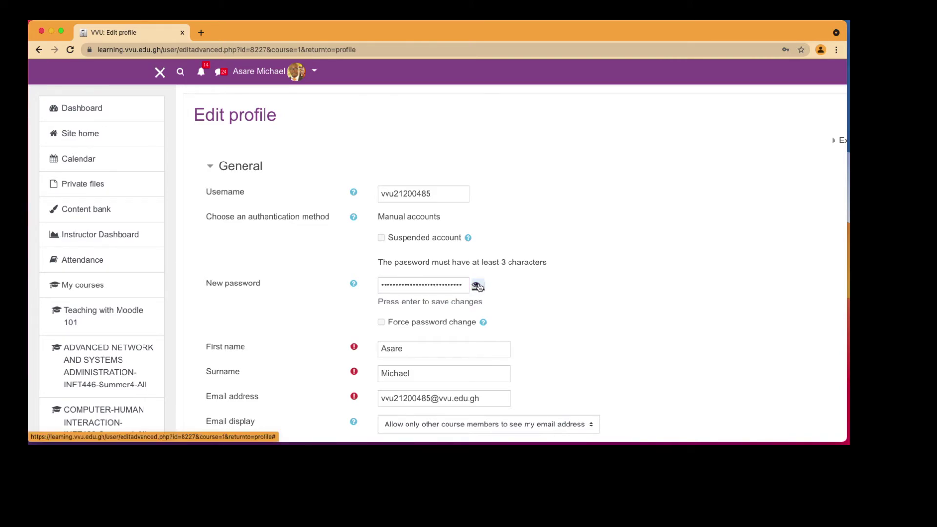
{"action": "left_click", "coordinate": [478, 286]}
{"action": "left_click", "coordinate": [478, 286]}
{"action": "left_click", "coordinate": [477, 286]}
{"action": "left_click", "coordinate": [478, 287]}
{"action": "left_click", "coordinate": [478, 287]}
Step: Select and delete the typed password, leaving New password empty
{"action": "left_click", "coordinate": [441, 284]}
{"action": "double_click", "coordinate": [441, 284]}
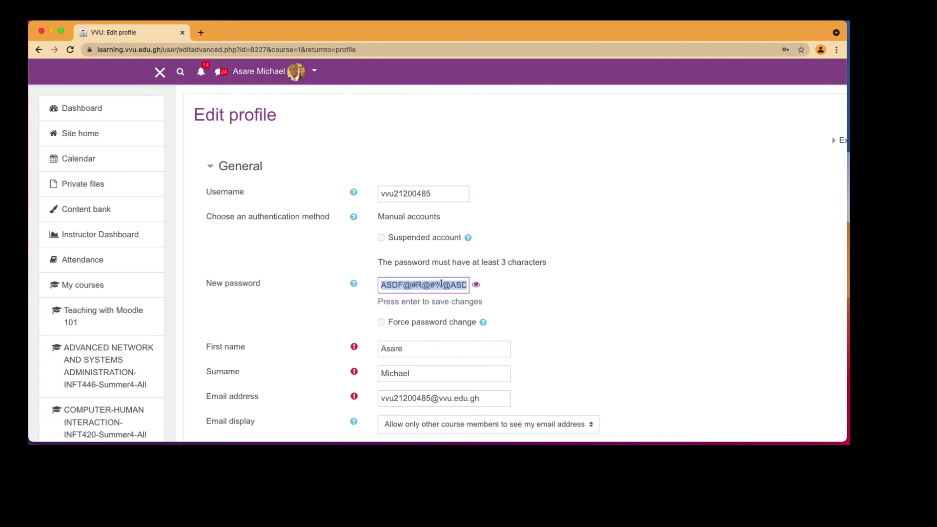
{"action": "key", "text": "BackSpace"}
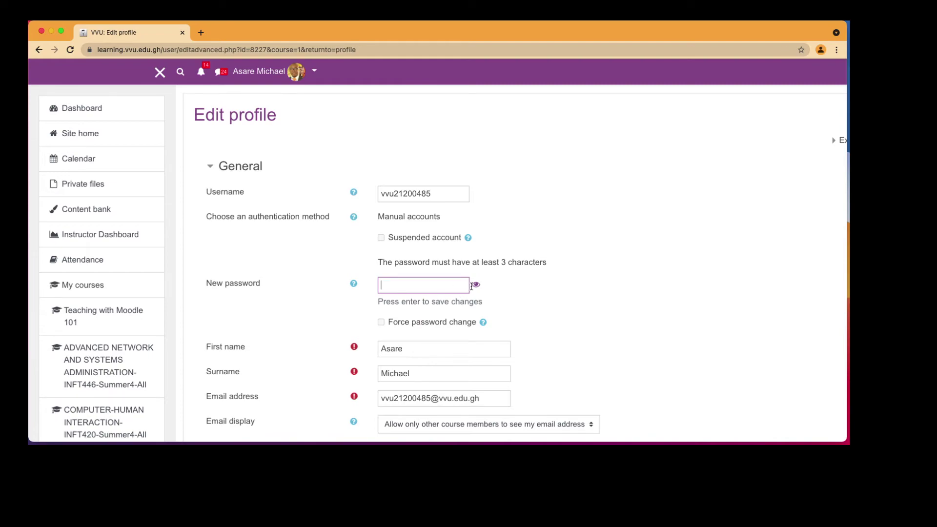
{"action": "left_click", "coordinate": [476, 285]}
Step: Scroll past City/town, country and Description down to the User picture section
{"action": "scroll", "coordinate": [500, 315], "scroll_direction": "down", "scroll_amount": 3}
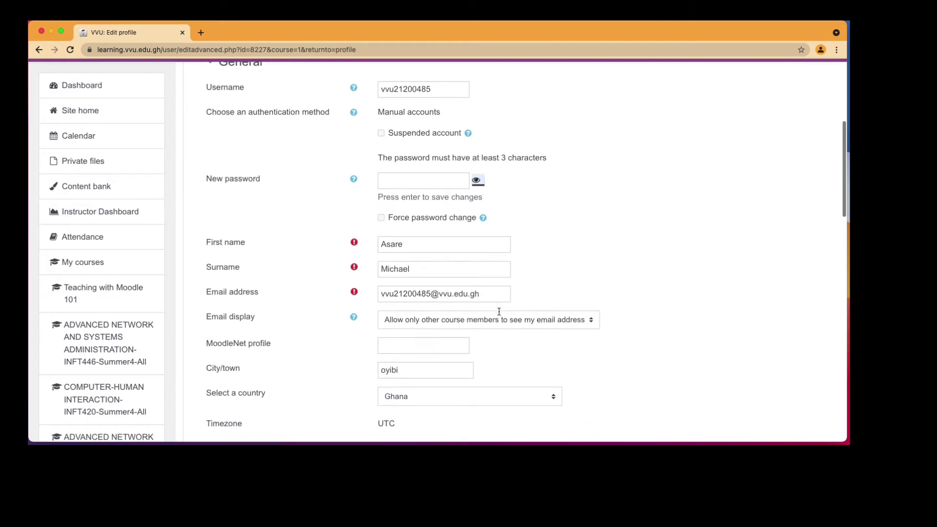
{"action": "scroll", "coordinate": [497, 302], "scroll_direction": "down", "scroll_amount": 3}
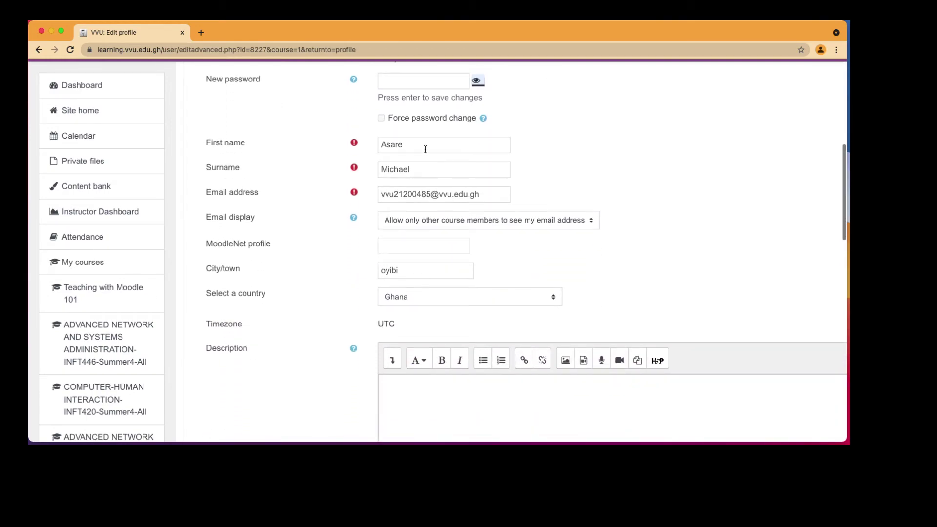
{"action": "scroll", "coordinate": [414, 186], "scroll_direction": "down", "scroll_amount": 3}
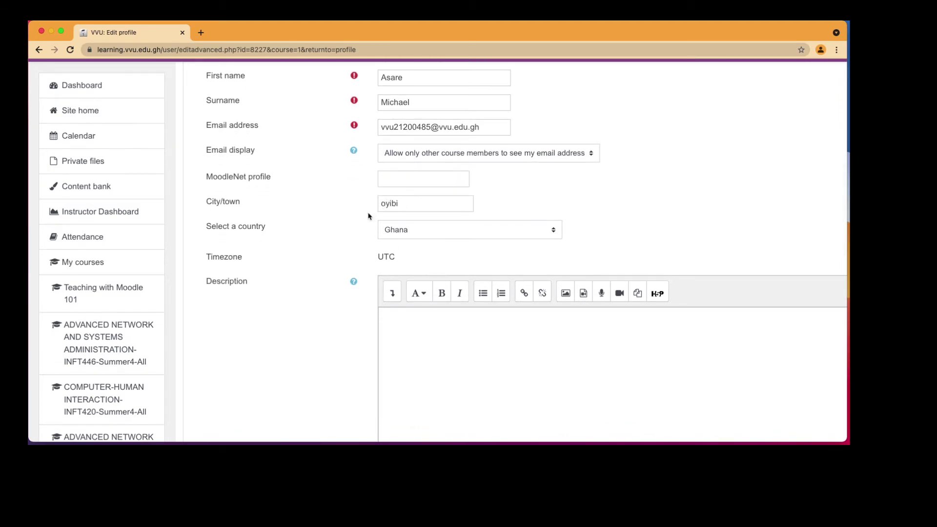
{"action": "scroll", "coordinate": [370, 215], "scroll_direction": "down", "scroll_amount": 1}
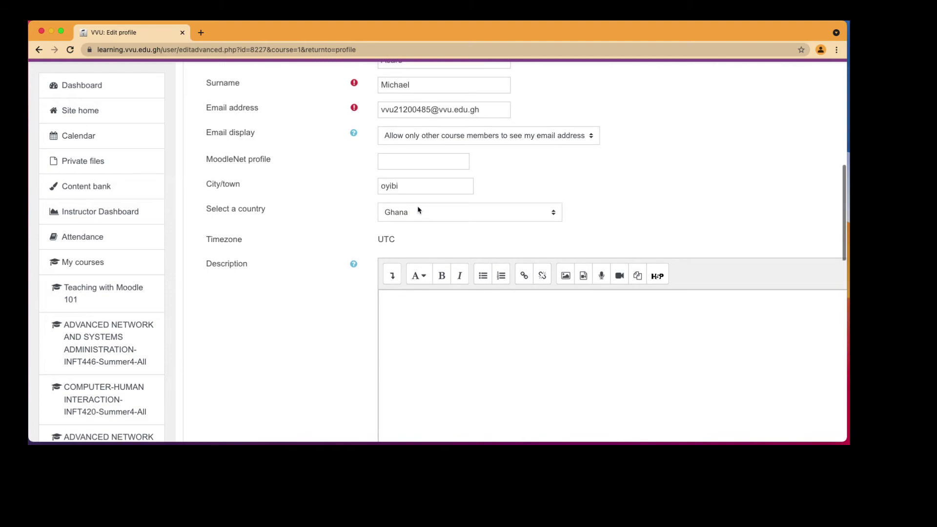
{"action": "scroll", "coordinate": [393, 268], "scroll_direction": "down", "scroll_amount": 10}
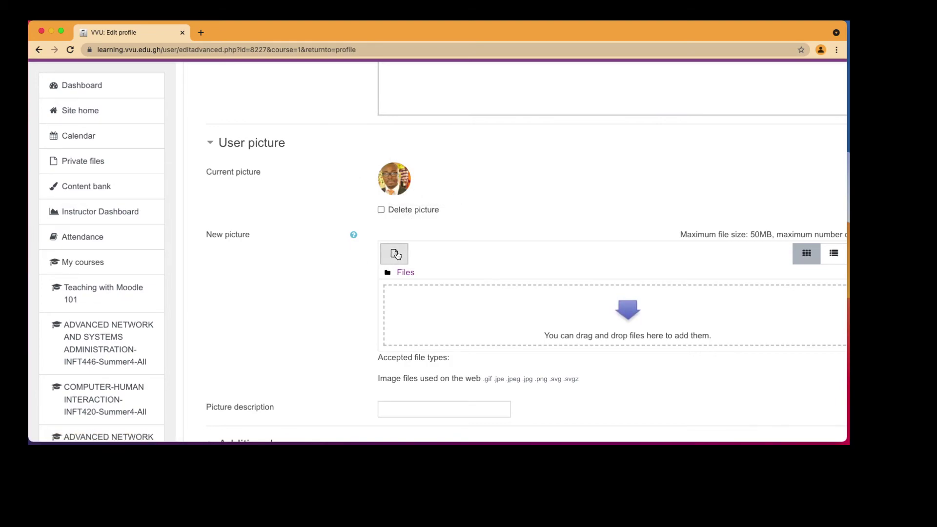
{"action": "left_click", "coordinate": [394, 255]}
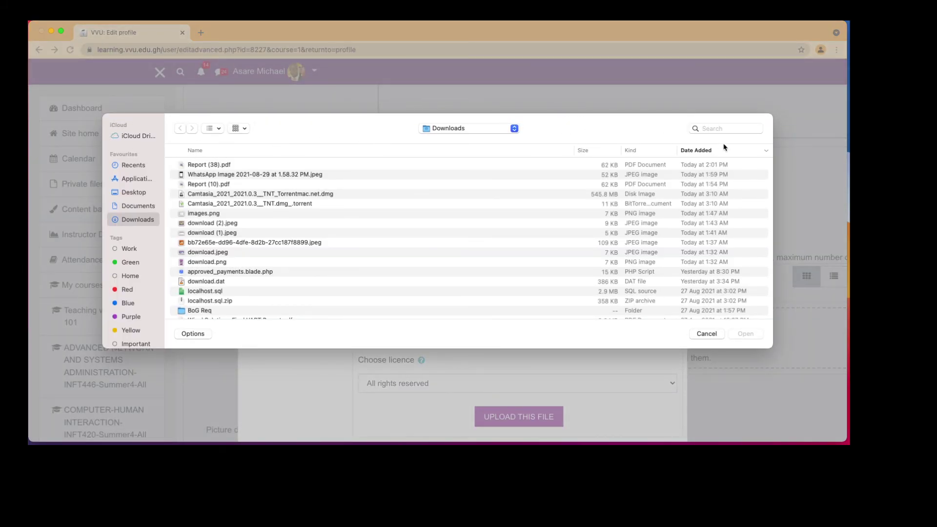
{"action": "left_click", "coordinate": [707, 333]}
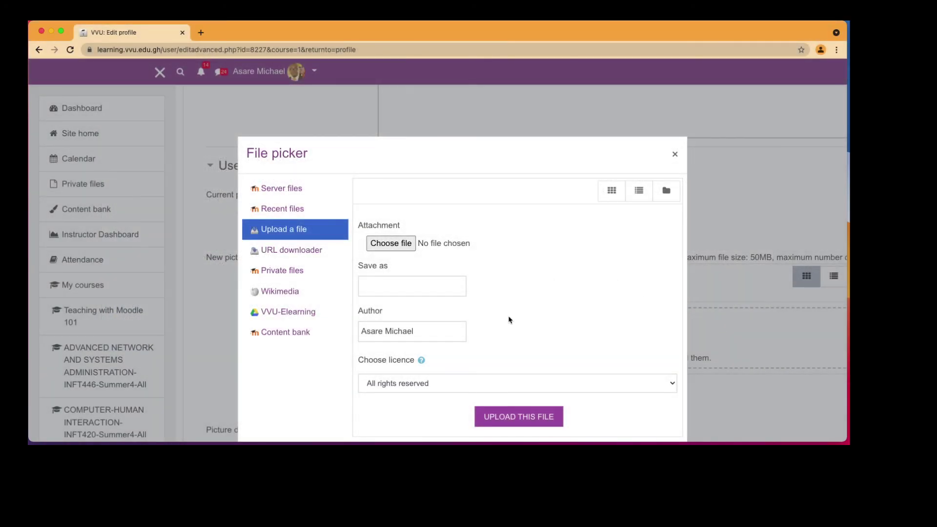
{"action": "left_click", "coordinate": [674, 155]}
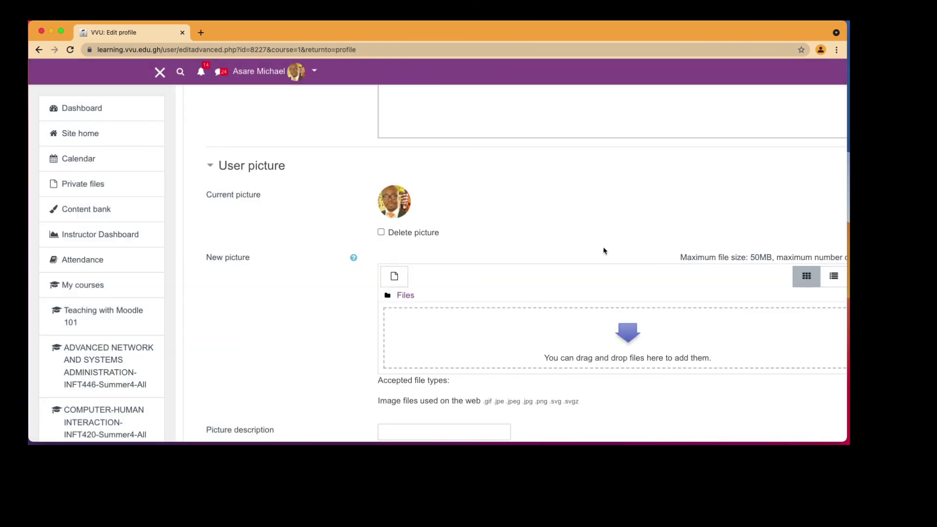
Step: Scroll to the form's bottom and submit it with Update profile
{"action": "scroll", "coordinate": [592, 272], "scroll_direction": "down", "scroll_amount": 10}
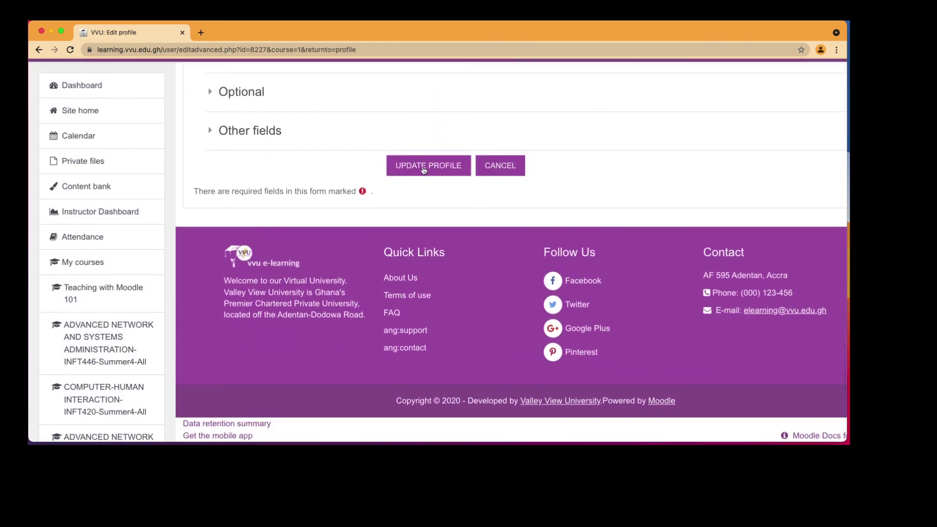
{"action": "left_click", "coordinate": [499, 167]}
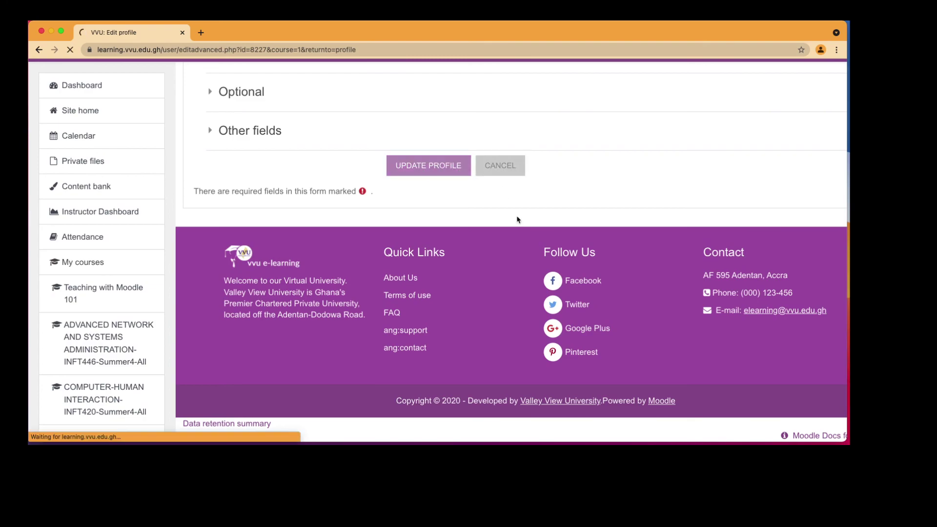